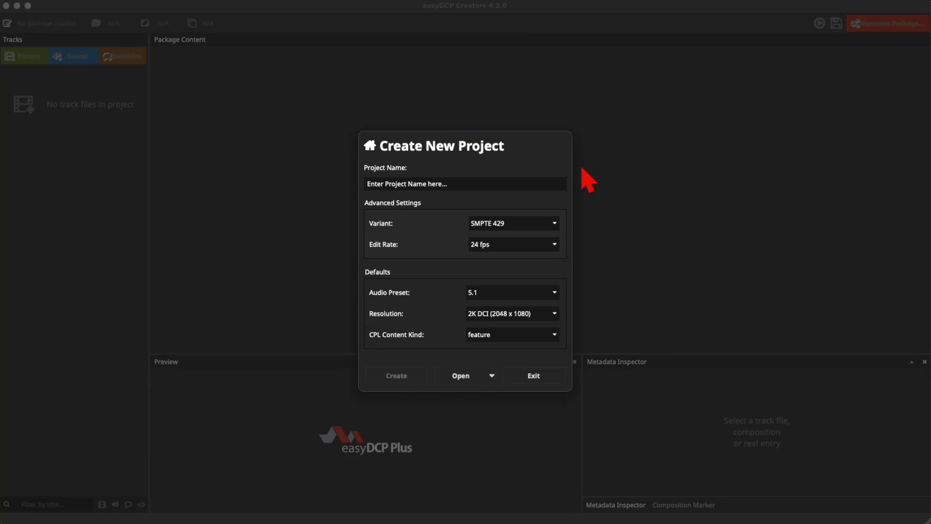
Show the Open menu's Project / Package and autosaved project options
left_click(480, 377)
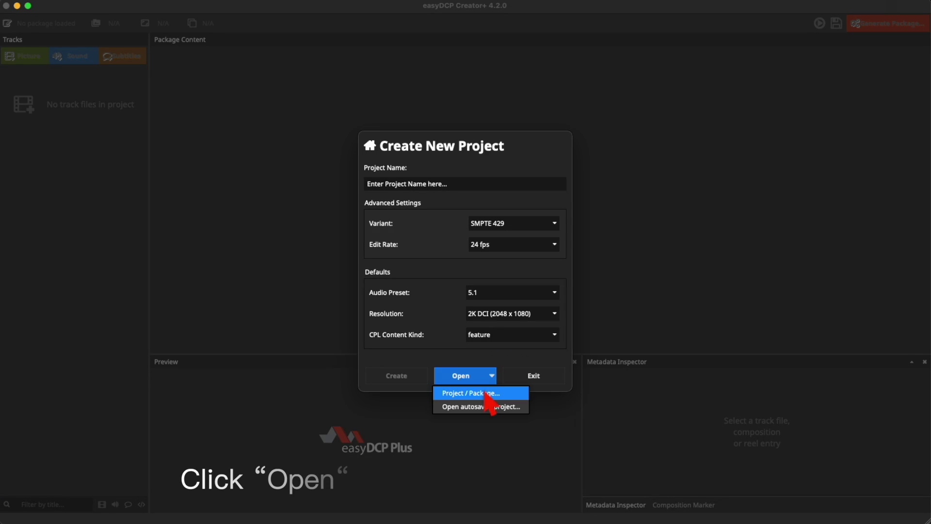
Open Documents > dcp > ASSETMAP.xml via Project / Package to load the BigBuckBunny trailer
left_click(487, 393)
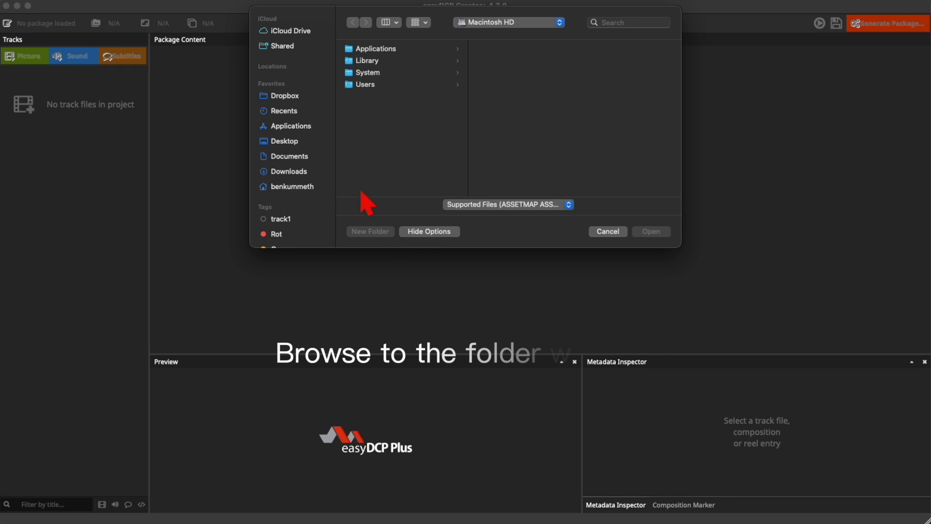
left_click(321, 159)
left_click(394, 62)
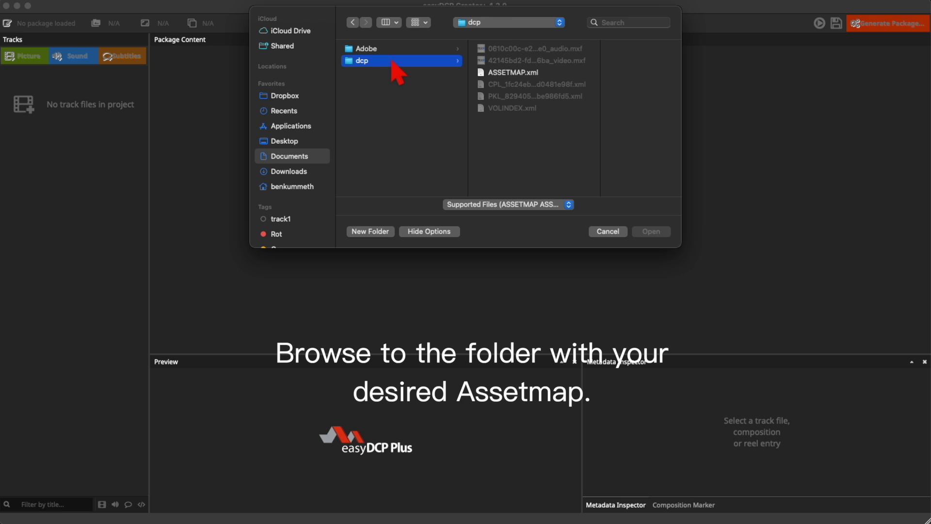
left_click(512, 73)
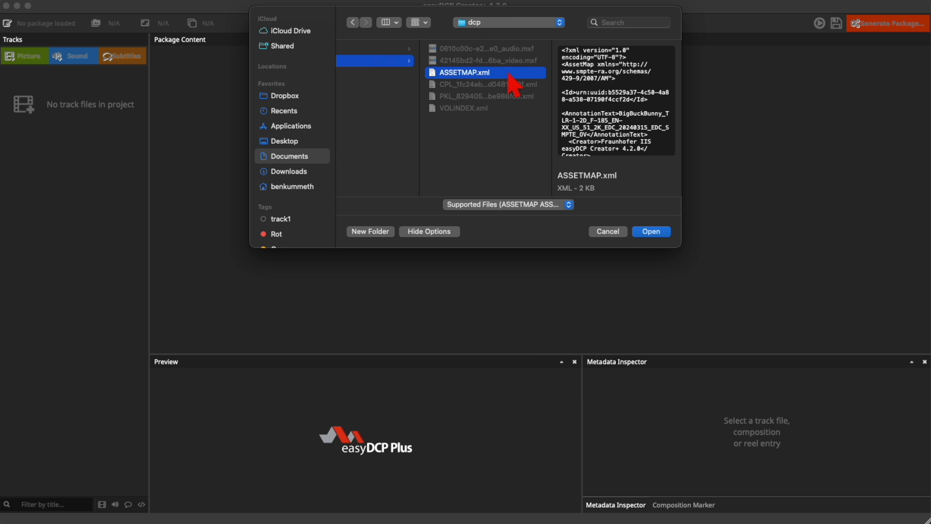
left_click(649, 232)
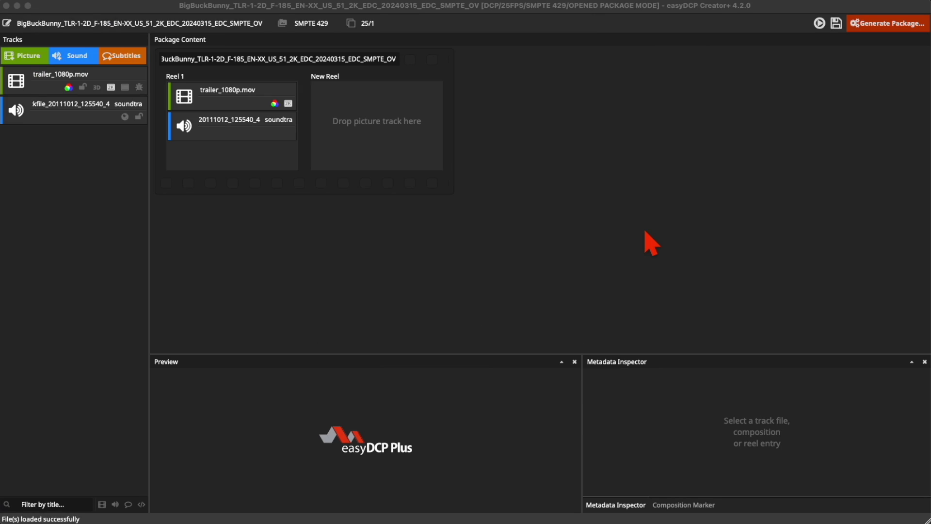